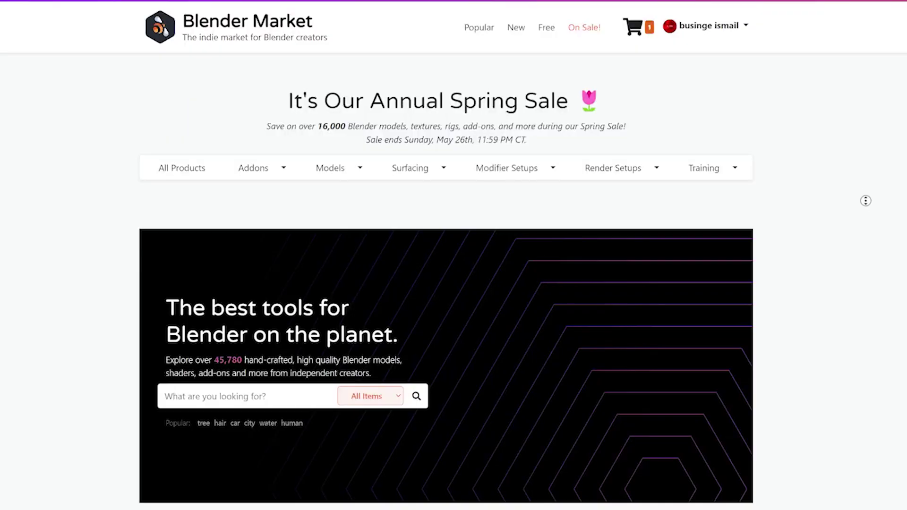
- Scroll the Blender Market homepage past Browse by category down to Popular Sale Items
scroll(865, 201, "down", 3)
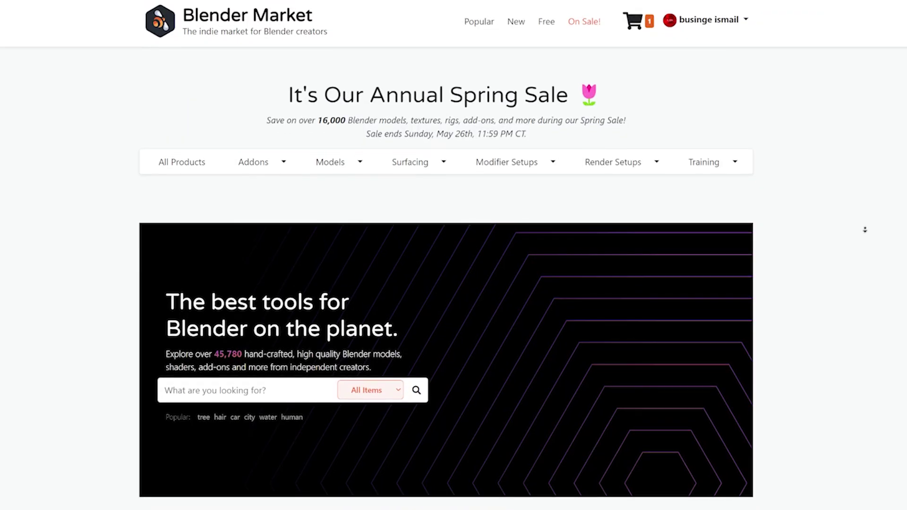
scroll(865, 240, "down", 5)
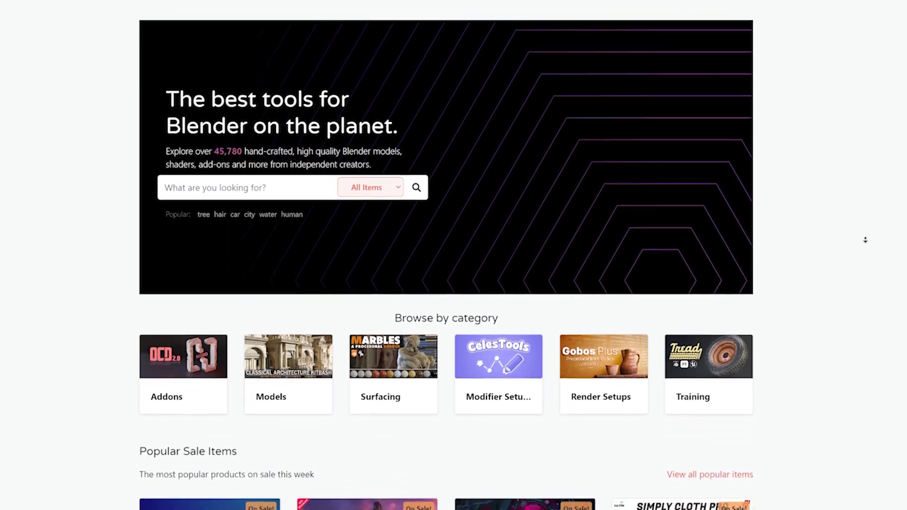
scroll(868, 245, "down", 3)
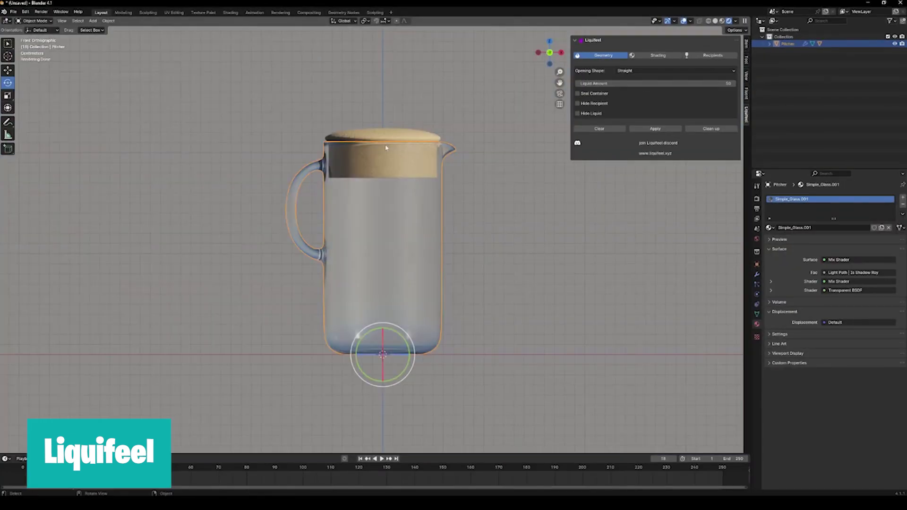
- Bring up the Opening Shape choices for the glass pitcher in the Liquifeel panel
left_click(628, 70)
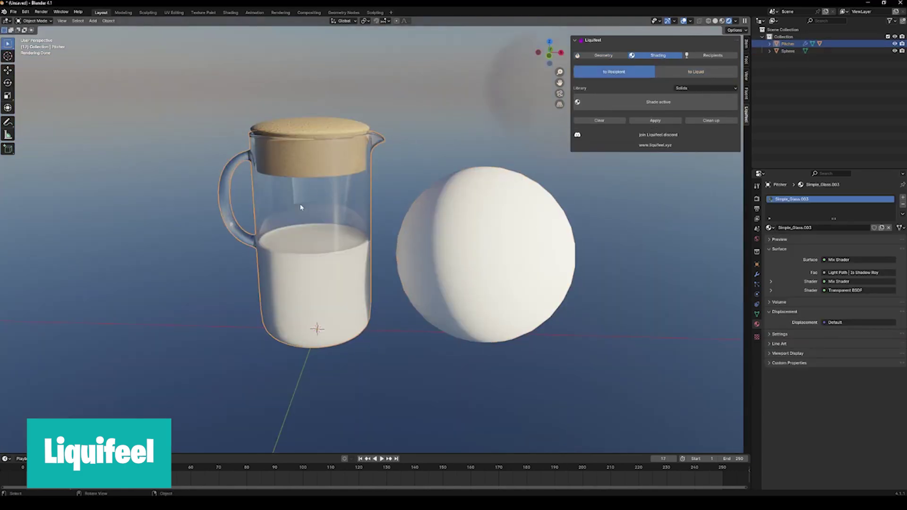
- Make the pitcher contents a grainy Solids library material and pick an Uber Glass pattern
left_click(693, 91)
left_click(680, 96)
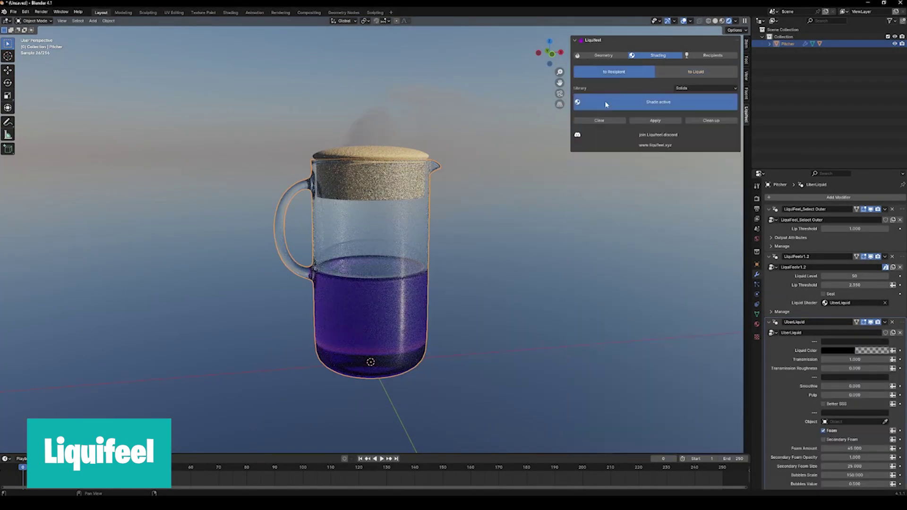
left_click(604, 101)
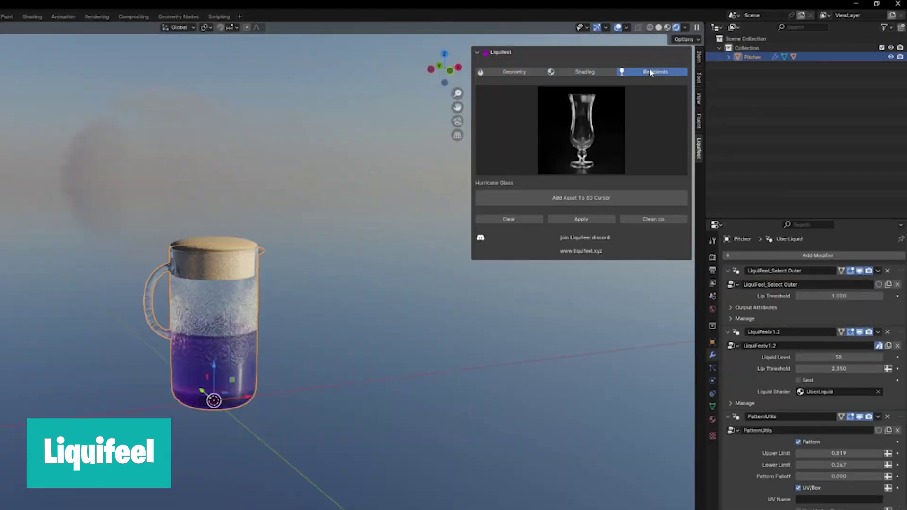
- Add a Bordeaux Wine Glass from Recipients and tick Hide Recipient so only the liquid shows
left_click(581, 130)
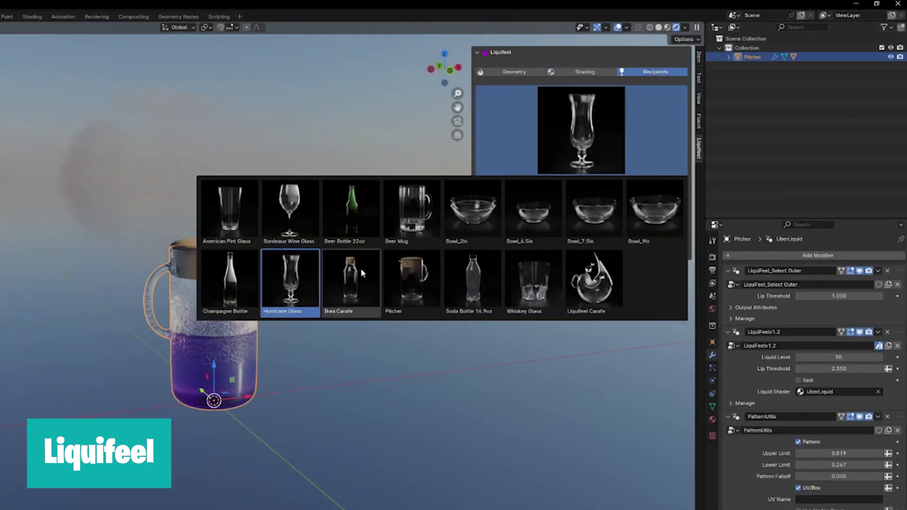
left_click(289, 212)
left_click(575, 202)
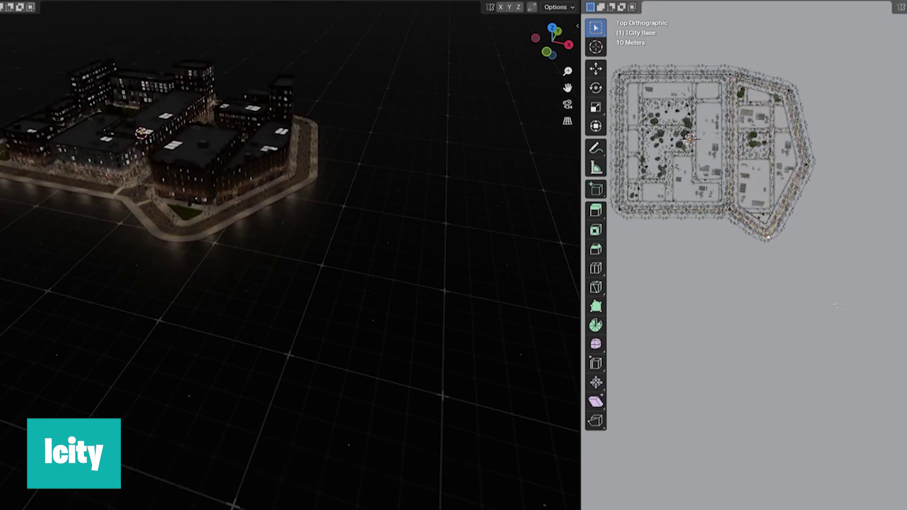
- Extend the road and extrude new segments with E to form a Y-junction with branches
key("g")
left_click(859, 325)
key("e")
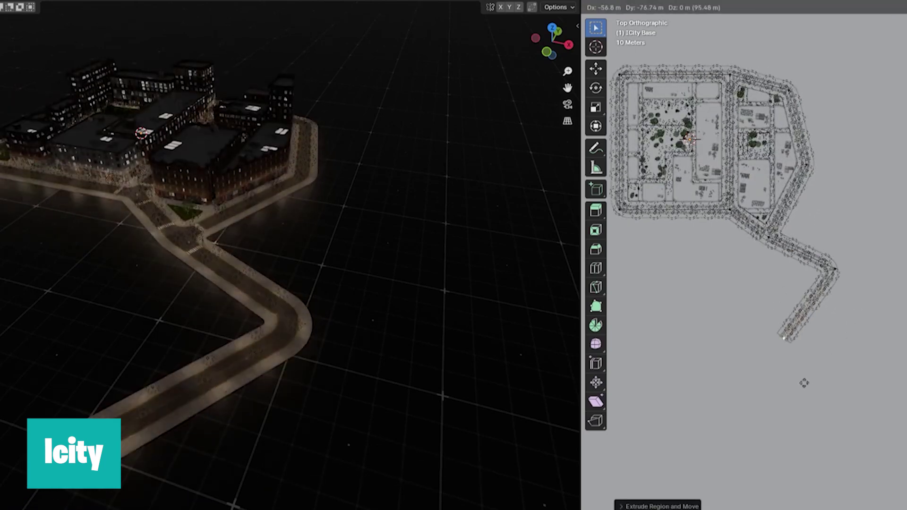
left_click(838, 268)
key("e")
left_click(894, 260)
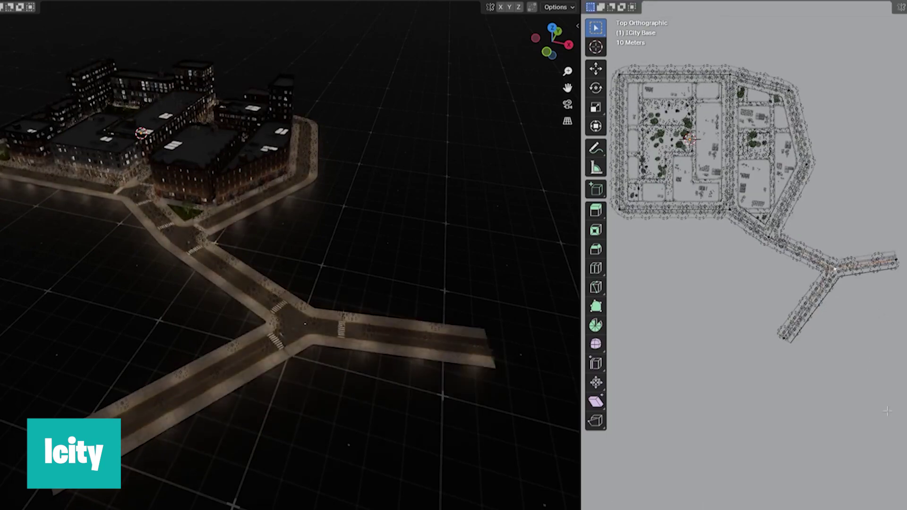
key("e")
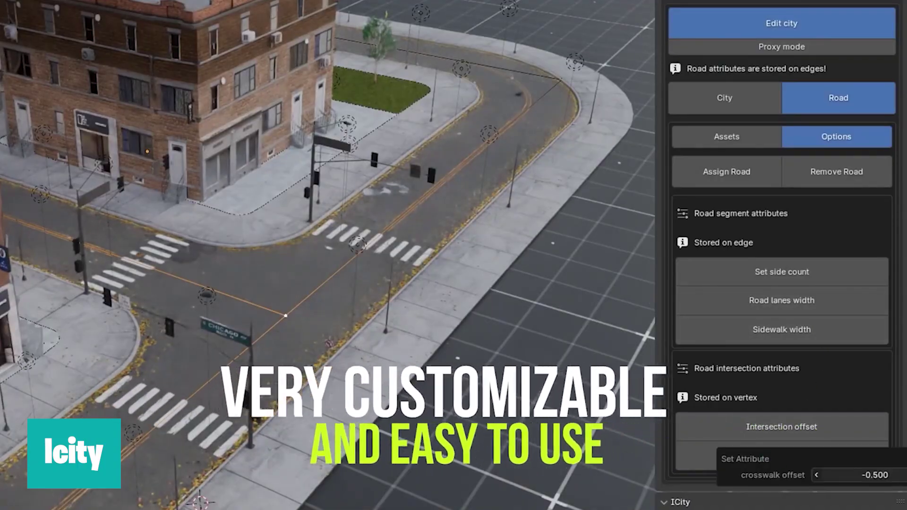
- Adjust Crosswalk offset and Intersection offset and widen Road lanes width in ICity Options
left_click_drag(850, 474, 874, 475)
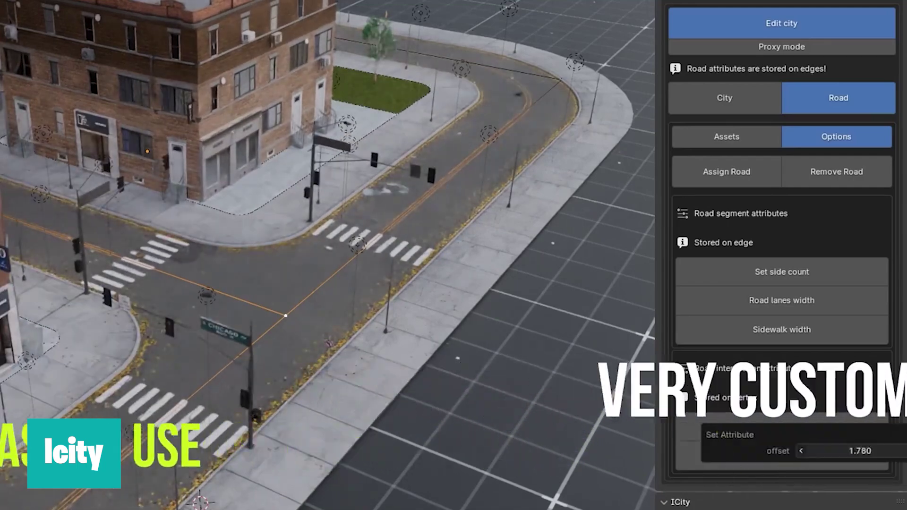
mouse_move(850, 450)
left_mouse_down()
mouse_move(874, 449)
mouse_move(853, 449)
left_mouse_up()
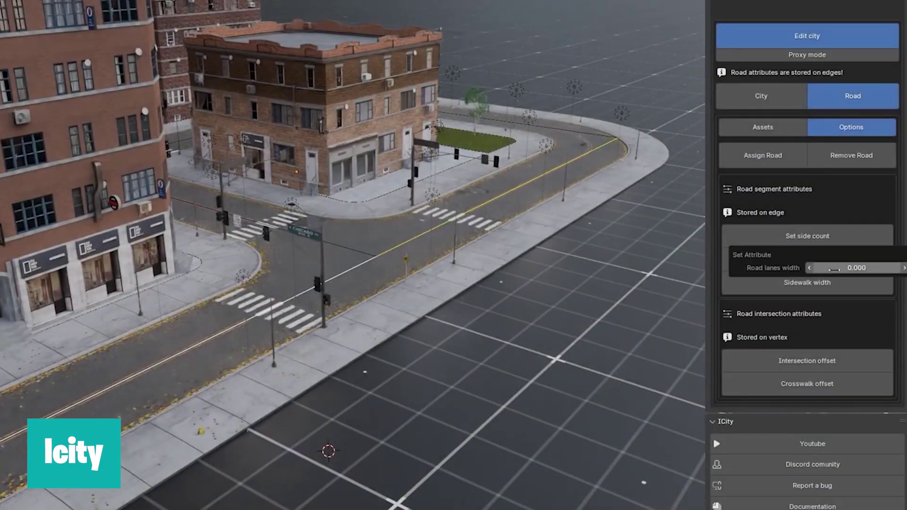
left_click_drag(850, 268, 816, 268)
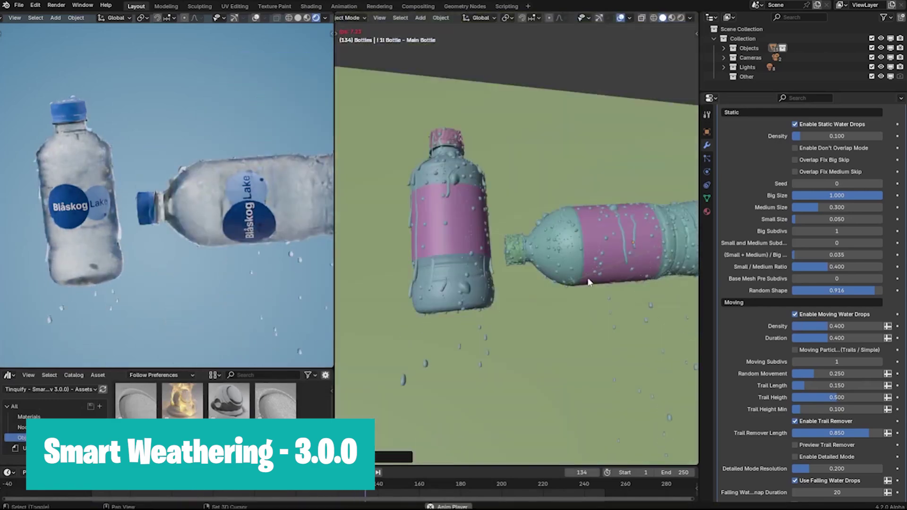
- Orbit the view to a tilted close-up of the droplet-covered bottles
middle_click_drag(588, 282, 504, 322)
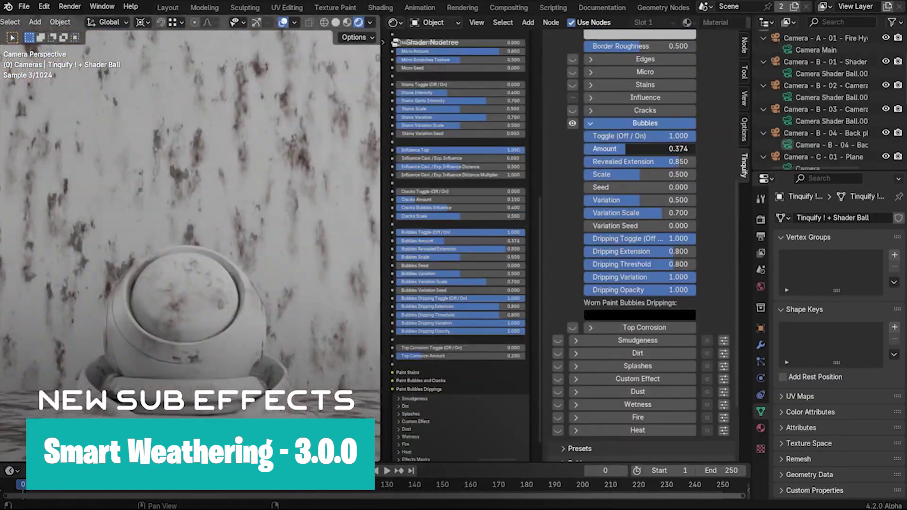
- Place the camera at its new position and orbit the view around the bottles
scroll(640, 237, "up", 5)
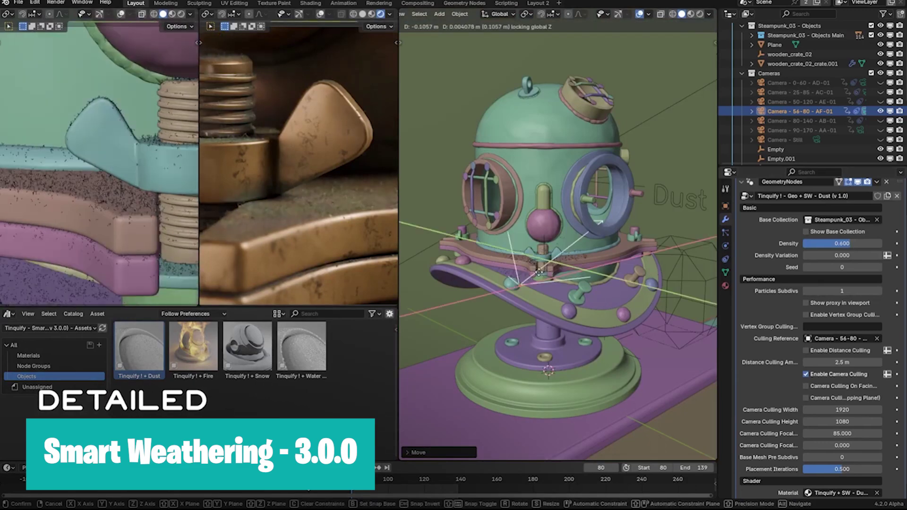
left_click(557, 313)
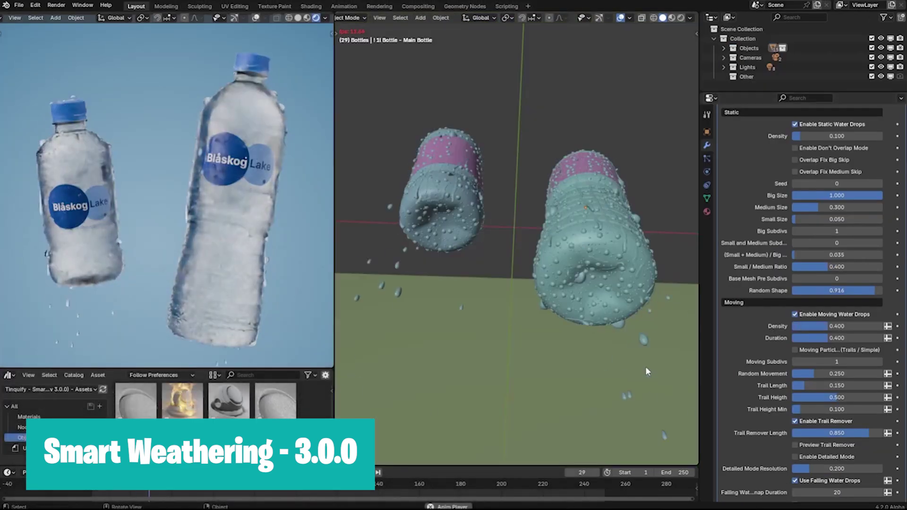
middle_click_drag(682, 255, 506, 320)
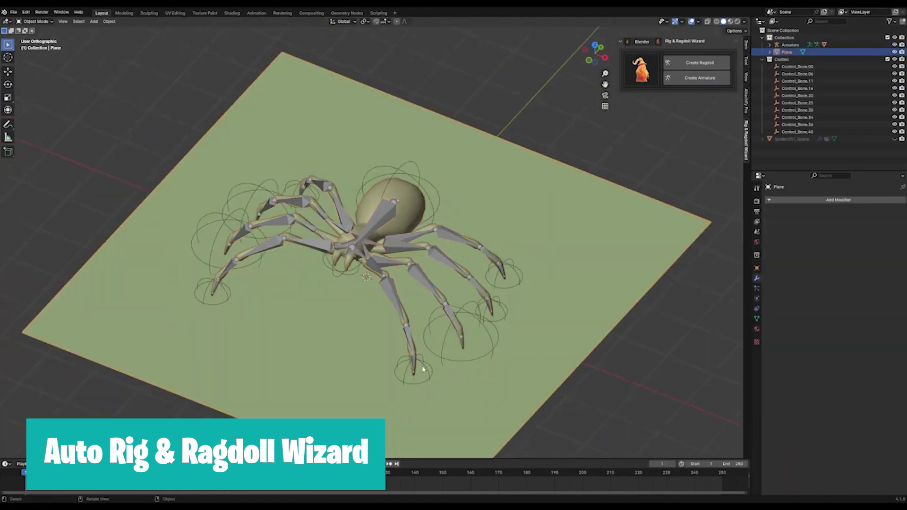
- Select Control_Bone.16 to pose a spider leg, then return to Object Mode
left_click(520, 272)
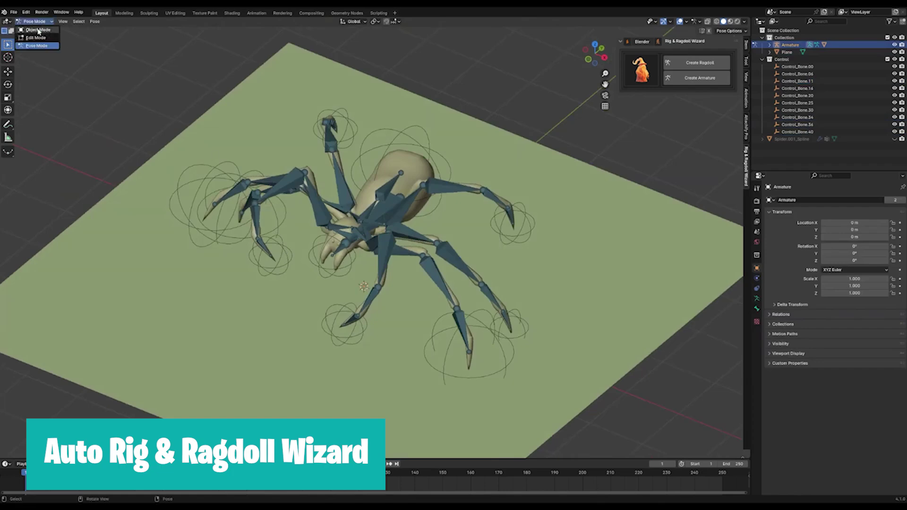
left_click(38, 32)
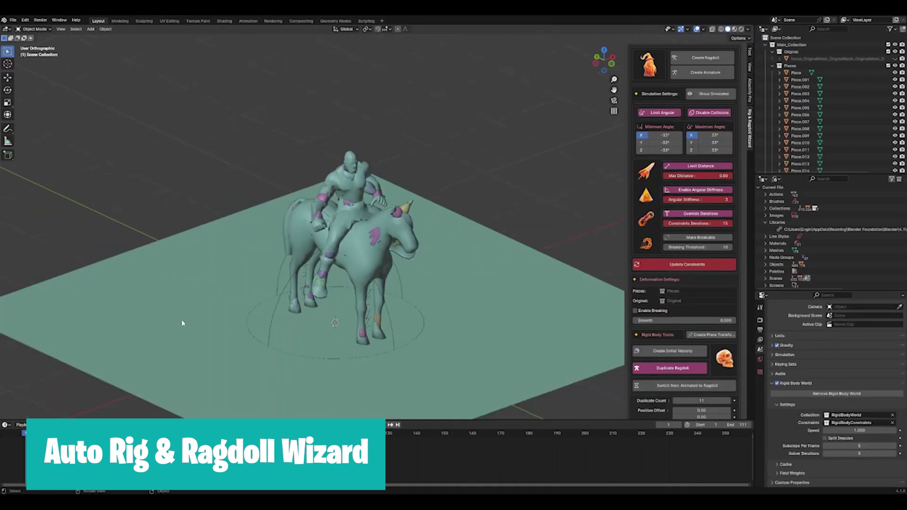
- Play the stacked horse ragdolls falling, enable Show Simulated, and view the pile from above
left_click(734, 29)
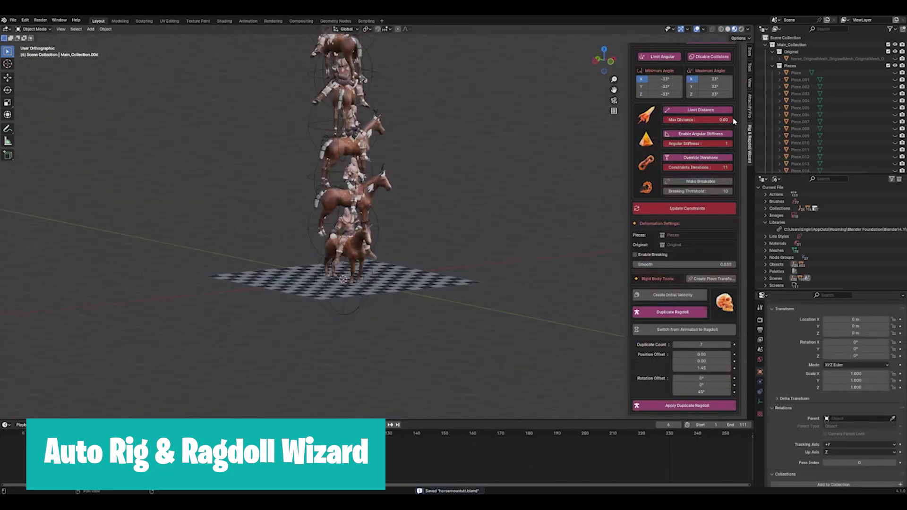
scroll(735, 121, "up", 2)
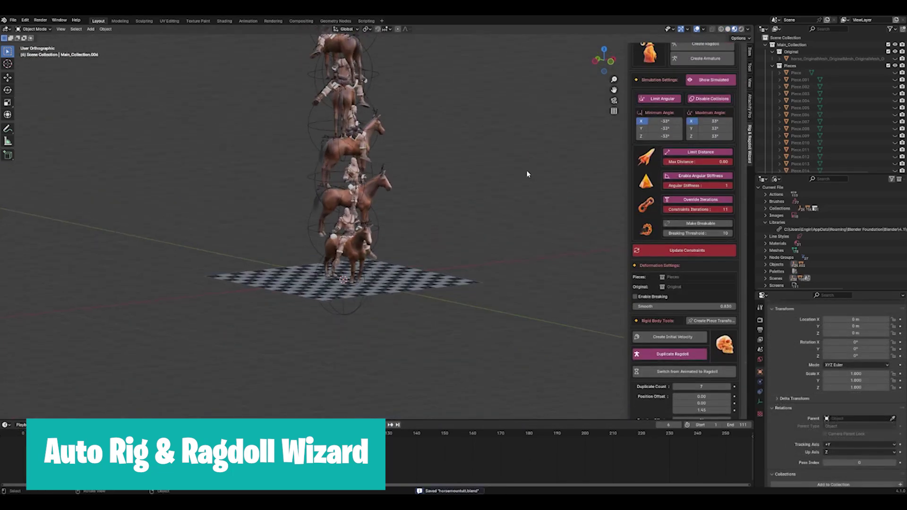
key("space")
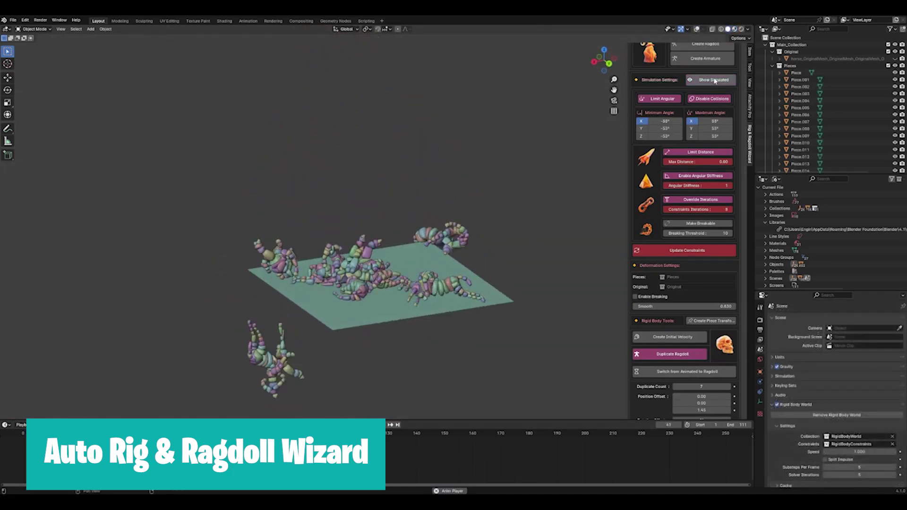
left_click(715, 81)
middle_click_drag(523, 192, 470, 240)
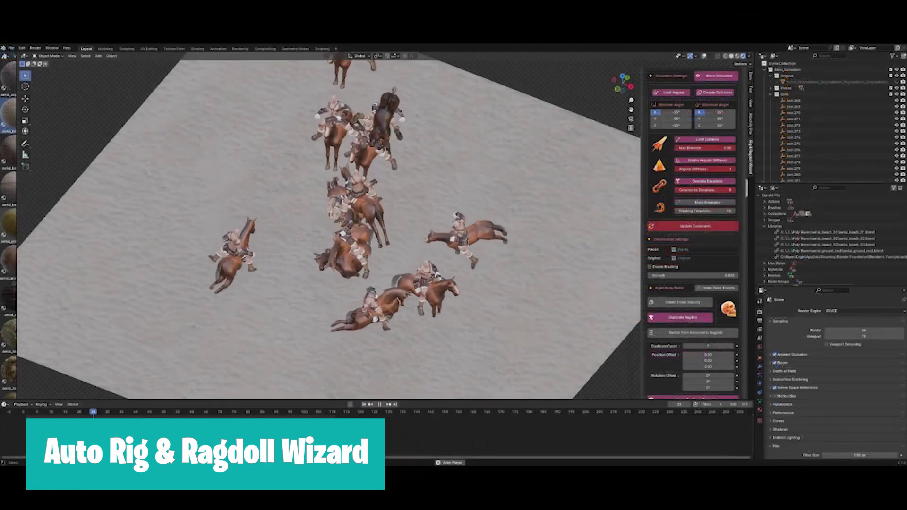
scroll(331, 236, "up", 3)
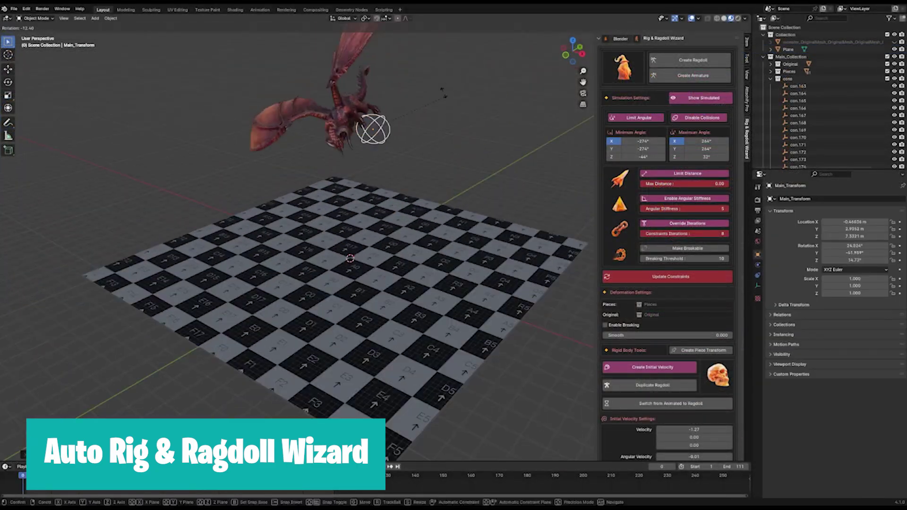
- Orbit the viewport around the dragons falling onto the checkered floor
middle_click_drag(406, 284, 429, 293)
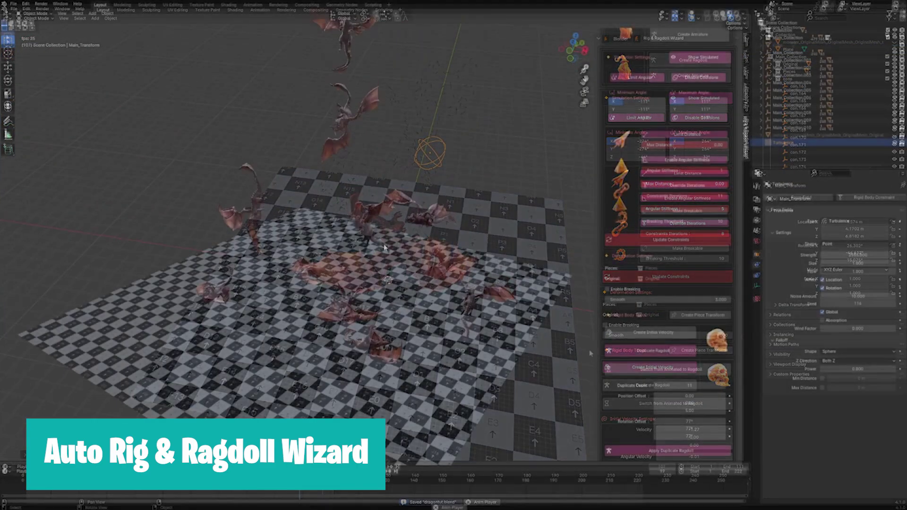